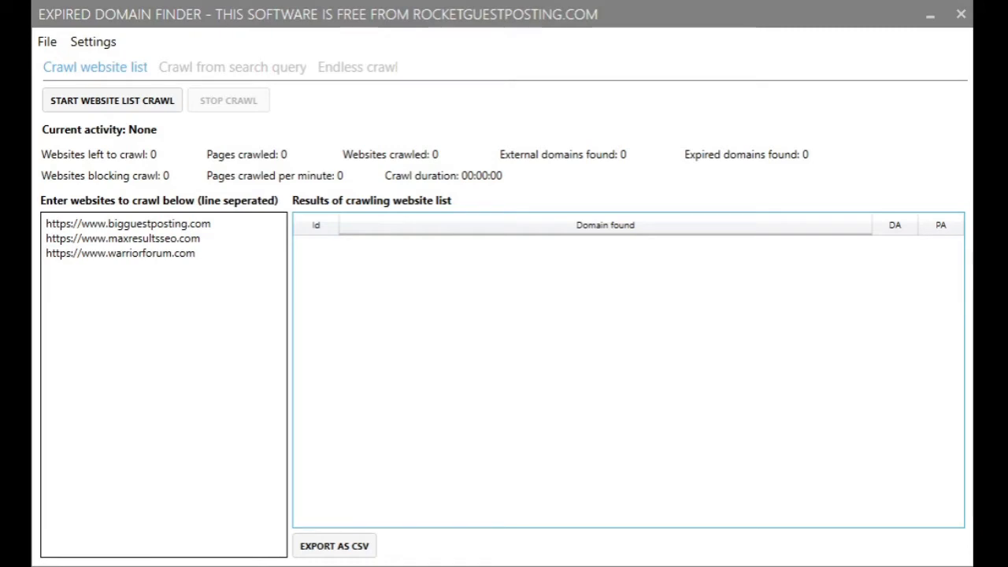
Look through the website list, search query and endless crawl modes, returning to the website list crawl
{"action": "left_click", "coordinate": [252, 25]}
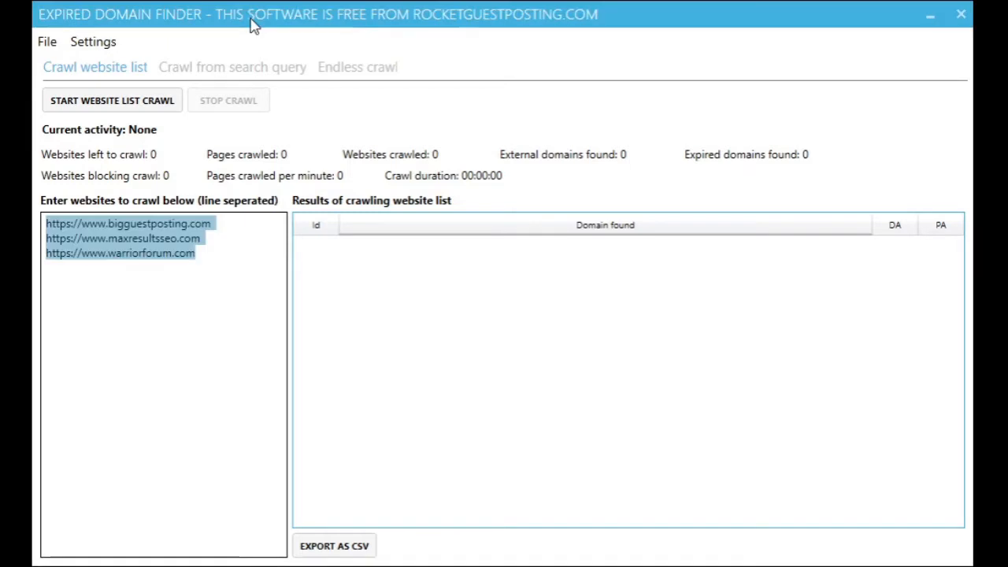
{"action": "left_click", "coordinate": [188, 69]}
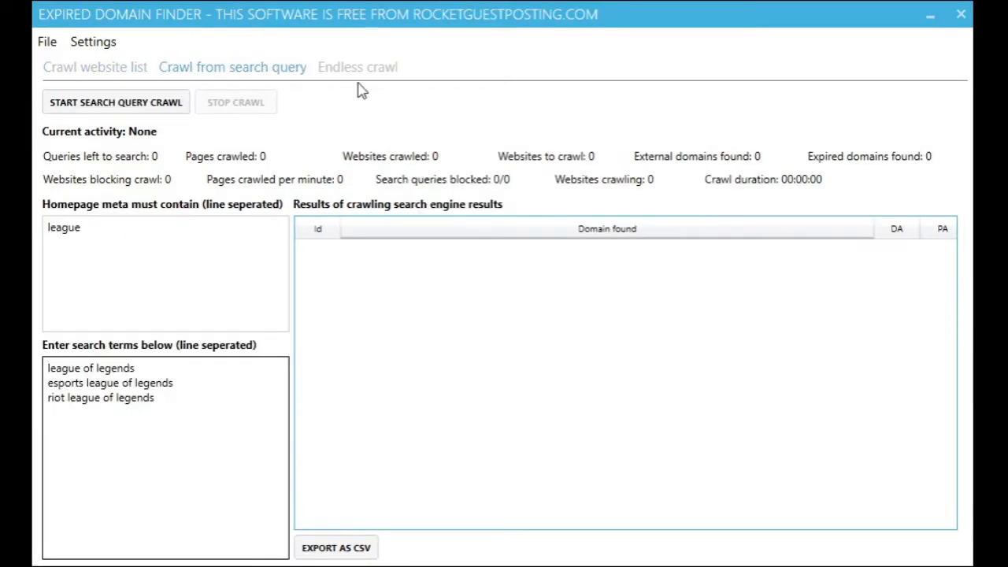
{"action": "left_click", "coordinate": [353, 76]}
{"action": "left_click", "coordinate": [79, 69]}
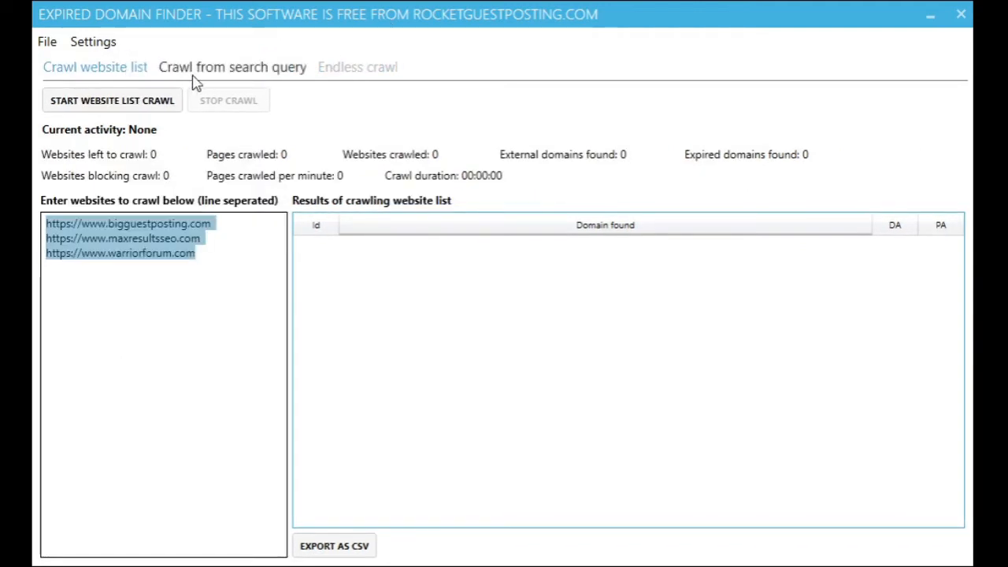
{"action": "left_click", "coordinate": [238, 71]}
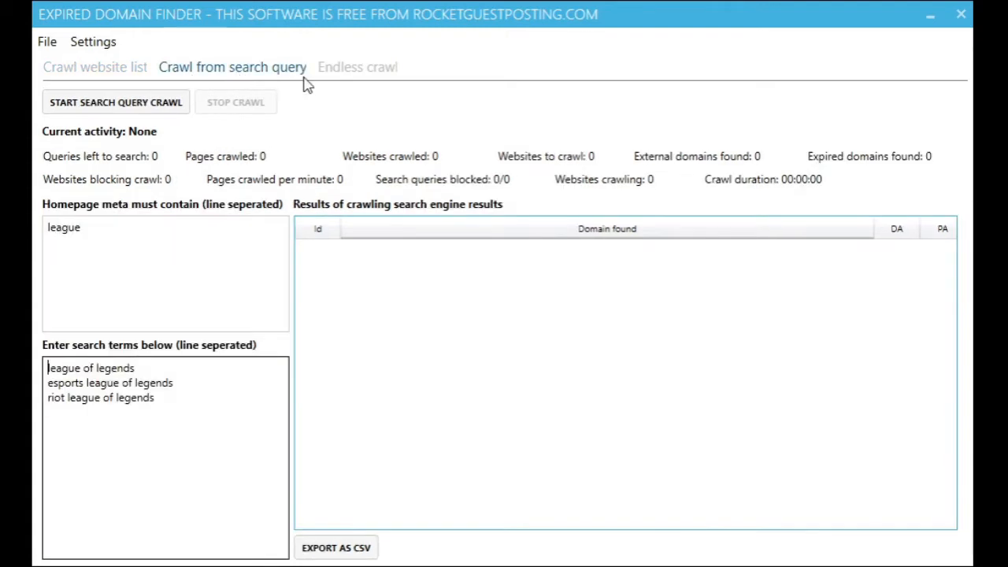
{"action": "left_click", "coordinate": [371, 71]}
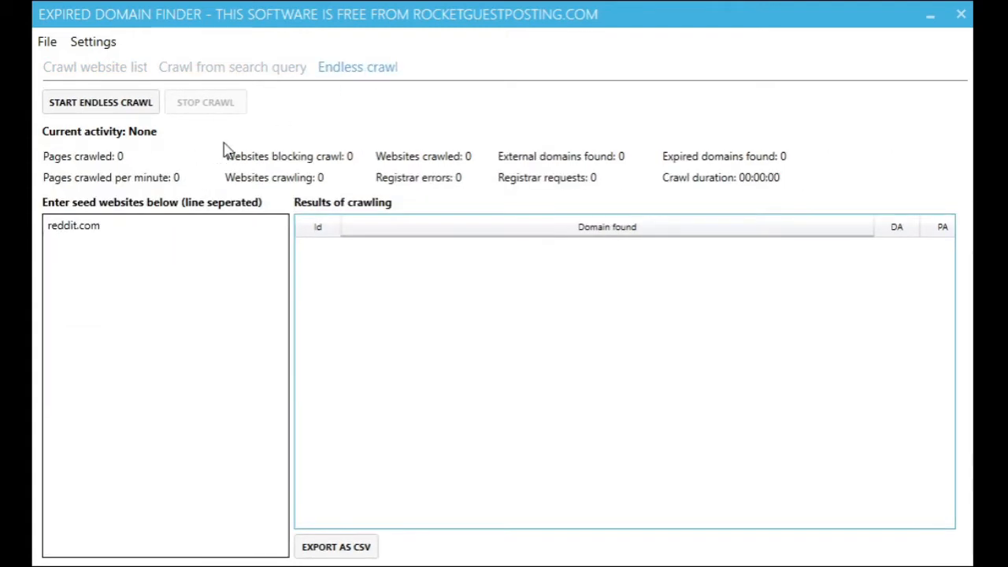
{"action": "left_click", "coordinate": [115, 71]}
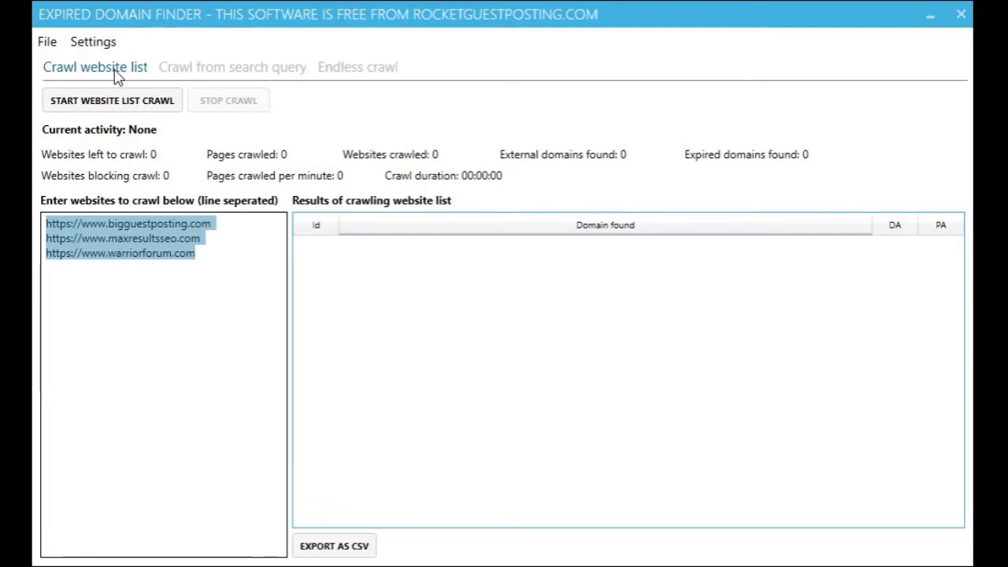
{"action": "left_click", "coordinate": [233, 294]}
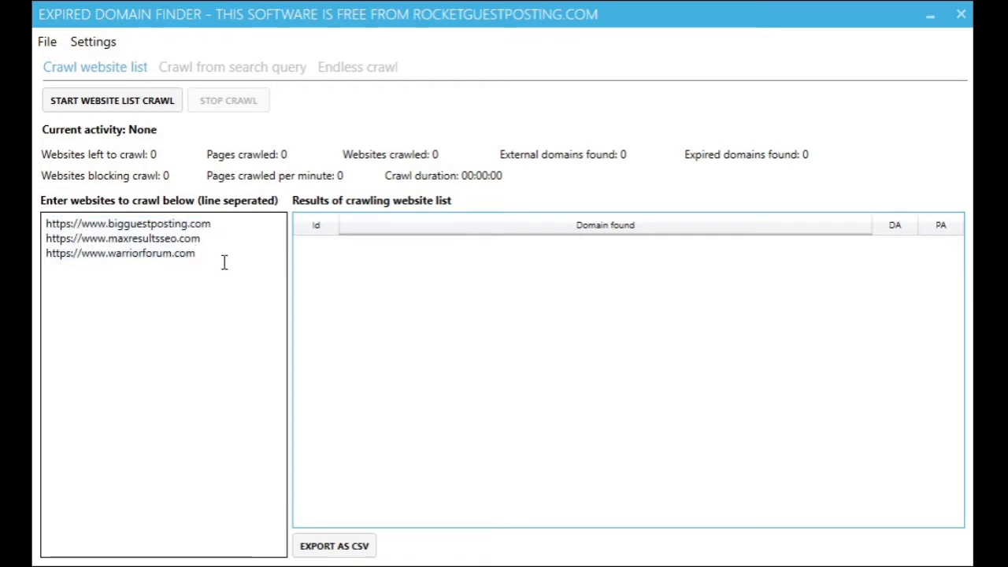
{"action": "left_click_drag", "start_coordinate": [225, 262], "coordinate": [207, 234]}
{"action": "left_click", "coordinate": [203, 241]}
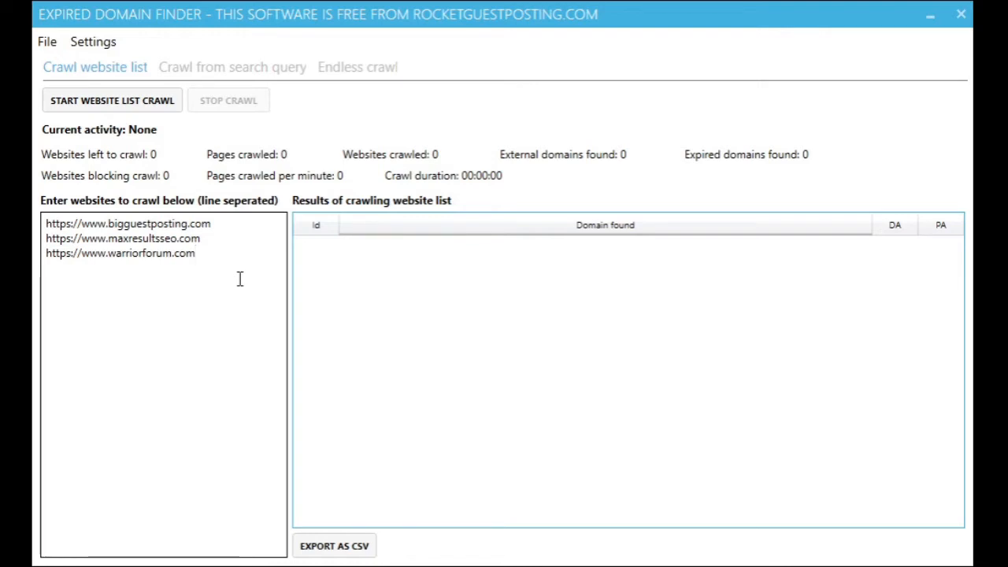
{"action": "key", "text": "ctrl+a"}
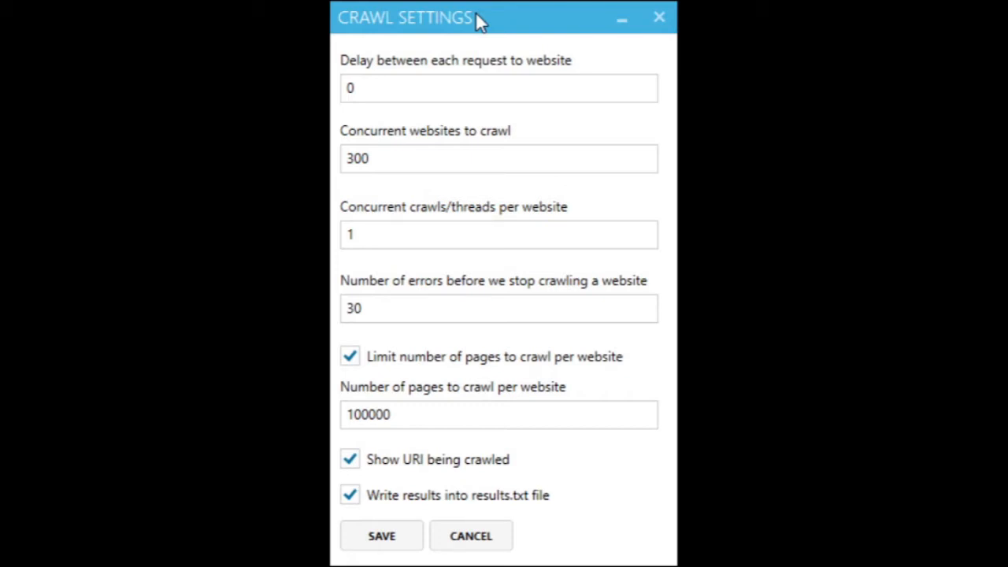
Try a delay of 4 between requests to each website in the crawl settings, and restore it to 0
{"action": "left_click", "coordinate": [394, 92]}
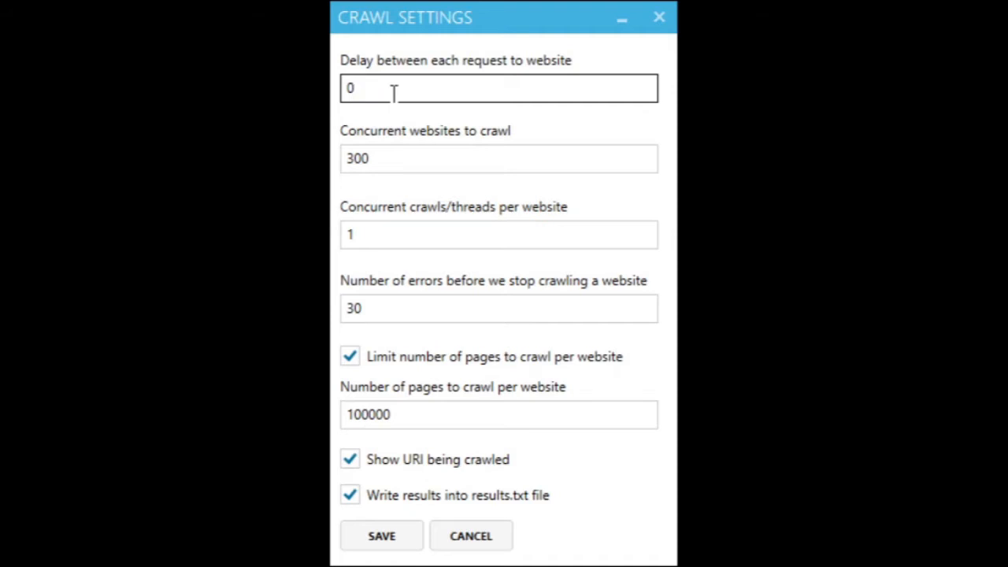
{"action": "key", "text": "BackSpace"}
{"action": "type", "text": "4"}
{"action": "key", "text": "BackSpace"}
{"action": "type", "text": "0"}
Examine the crawl settings for concurrent websites, threads per website, error limit and pages to crawl per website
{"action": "left_click", "coordinate": [420, 154]}
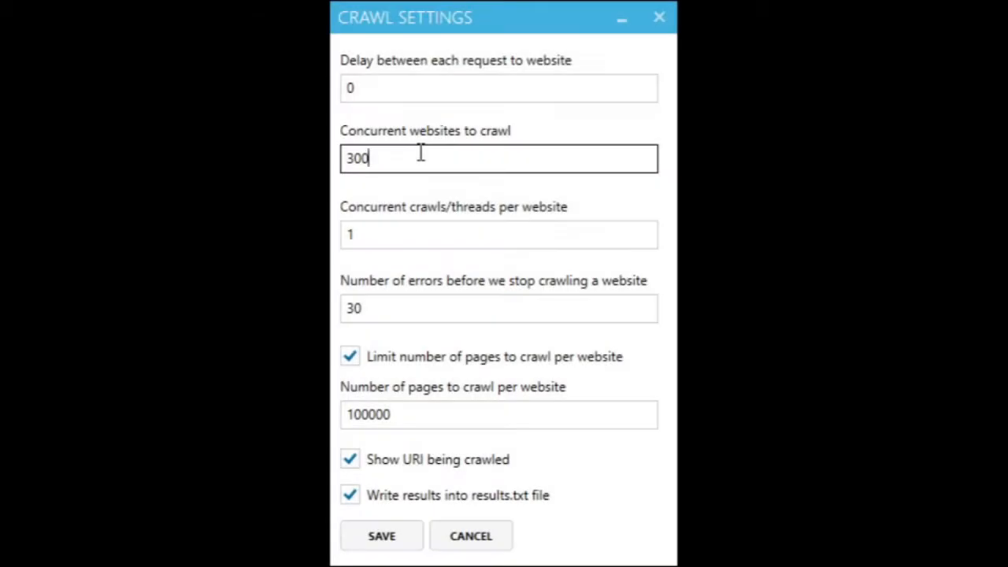
{"action": "left_click", "coordinate": [389, 230]}
{"action": "left_click", "coordinate": [389, 230]}
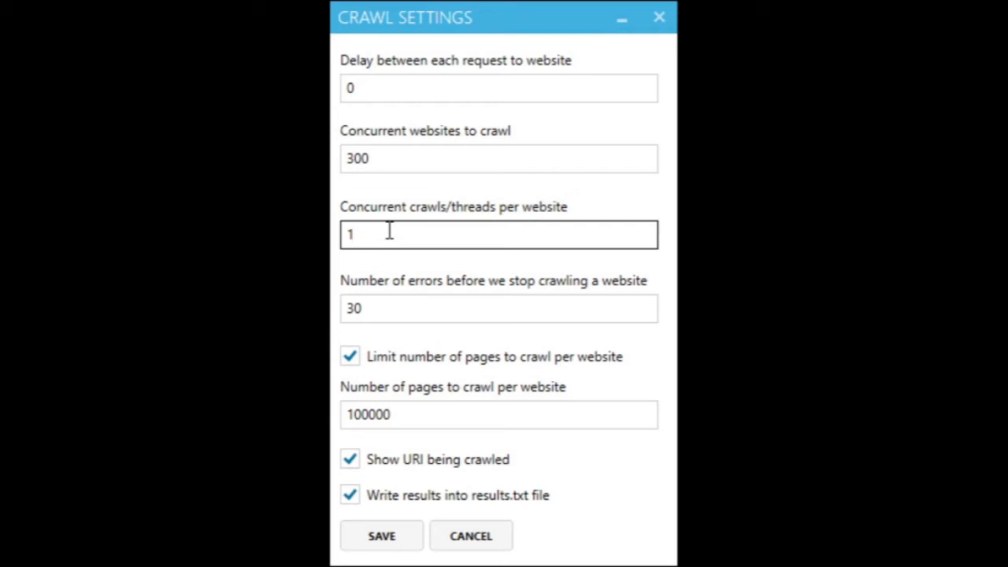
{"action": "left_click", "coordinate": [398, 307]}
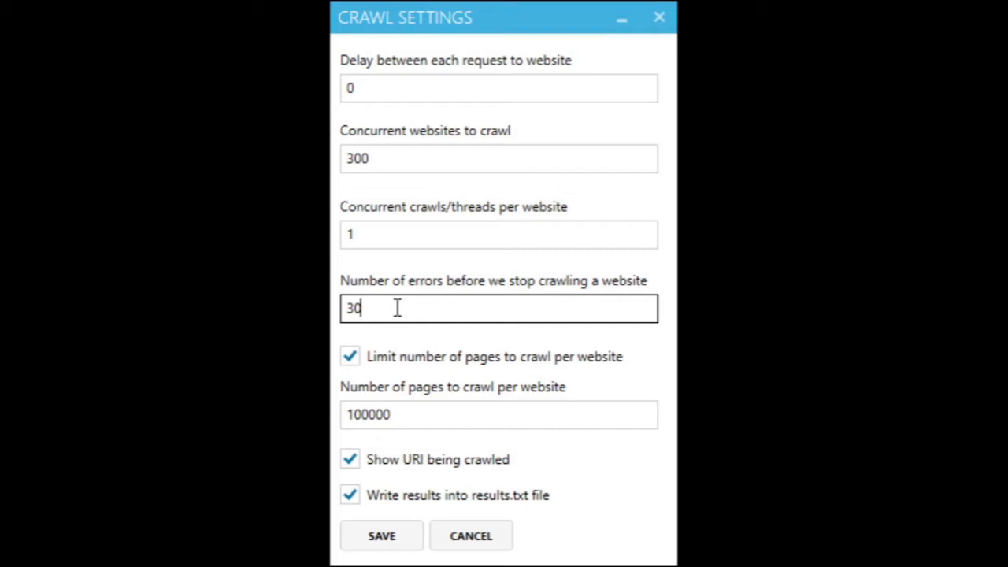
{"action": "double_click", "coordinate": [398, 308]}
{"action": "left_click", "coordinate": [396, 408]}
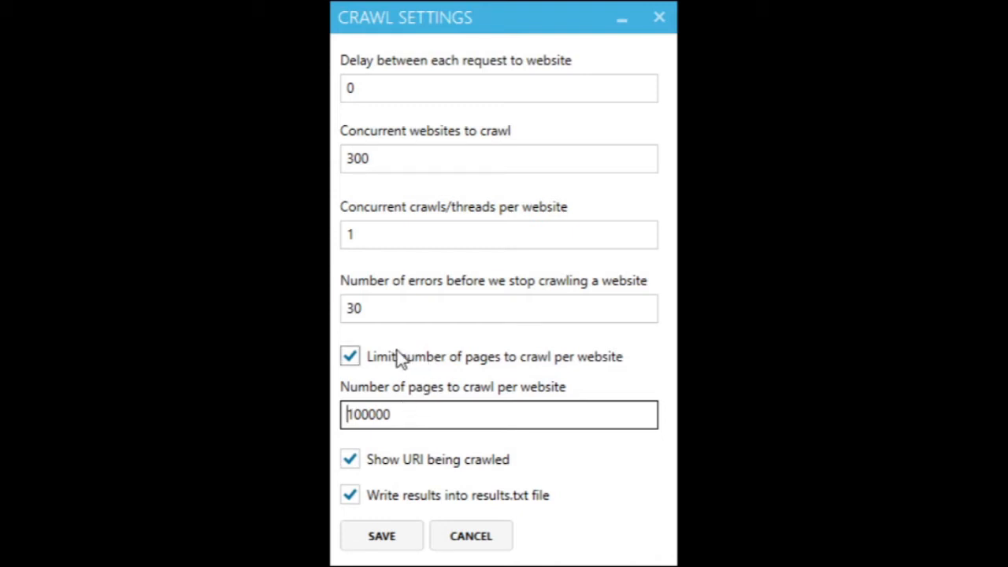
Replace the websites to crawl with the bulk domain list beginning restream.io, rae.es, medlineplus.gov, and start the website list crawl
{"action": "key", "text": "ctrl+a"}
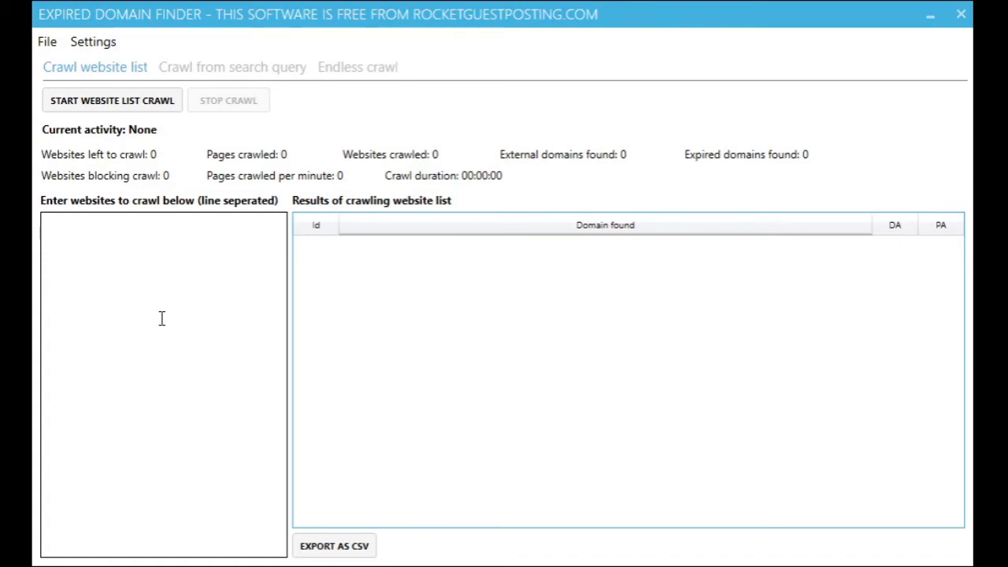
{"action": "type", "text": "restream.io rae.es medlineplus.gov getbootstrap.com ovh.net domestika.org sulekha.com sageone.com acnnewswire.com skysports.com gemini.com filecrypt.cc usg.edu evoswap.cc va.gov buymeacoffee.com masterclass.com lankasri.com electricalbicyclelistnonfiction.com boss.az tube8.com proporn.com monbin.site"}
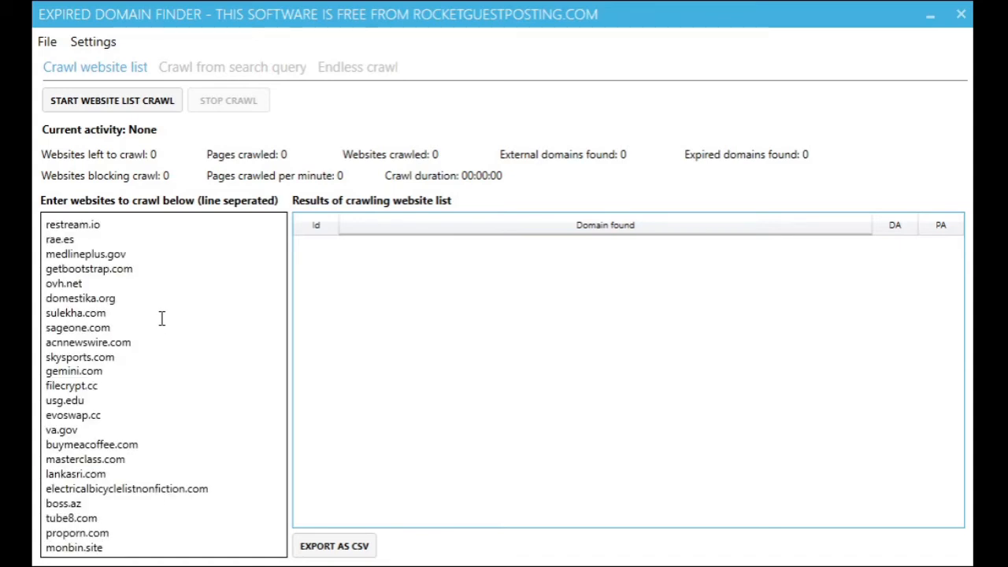
{"action": "left_click_drag", "start_coordinate": [153, 444], "coordinate": [52, 135]}
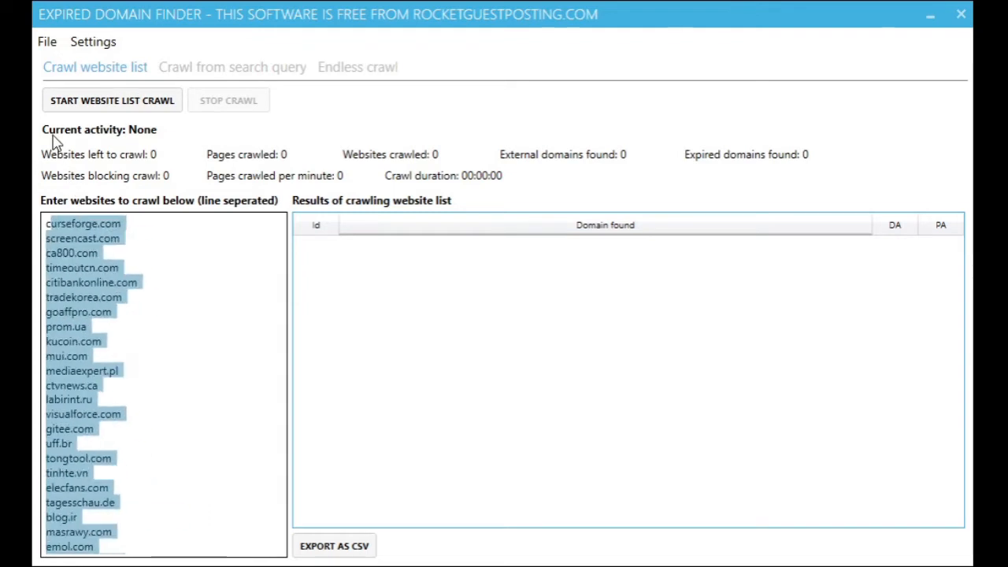
{"action": "left_click", "coordinate": [247, 386]}
{"action": "key", "text": "ctrl+a"}
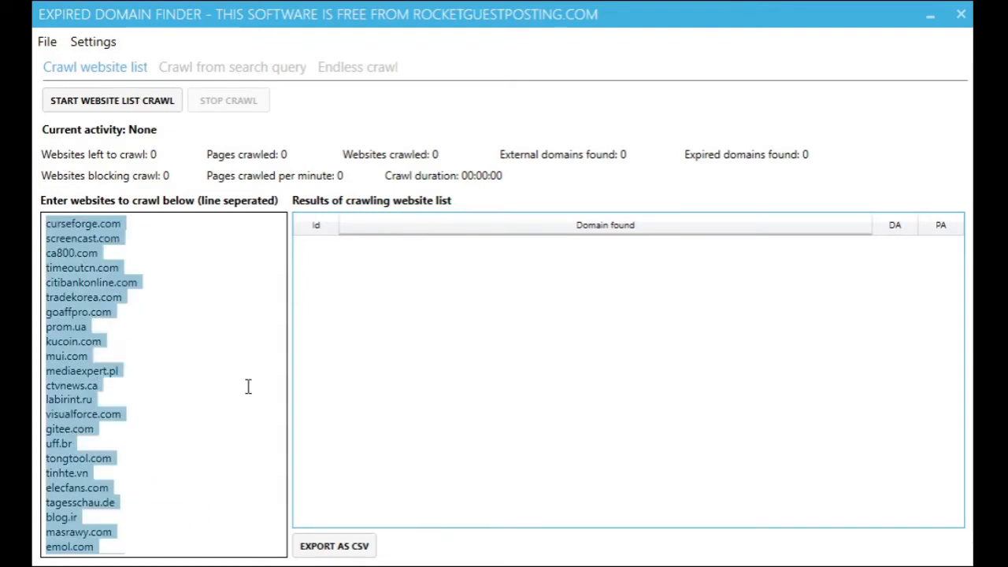
{"action": "left_click", "coordinate": [161, 282]}
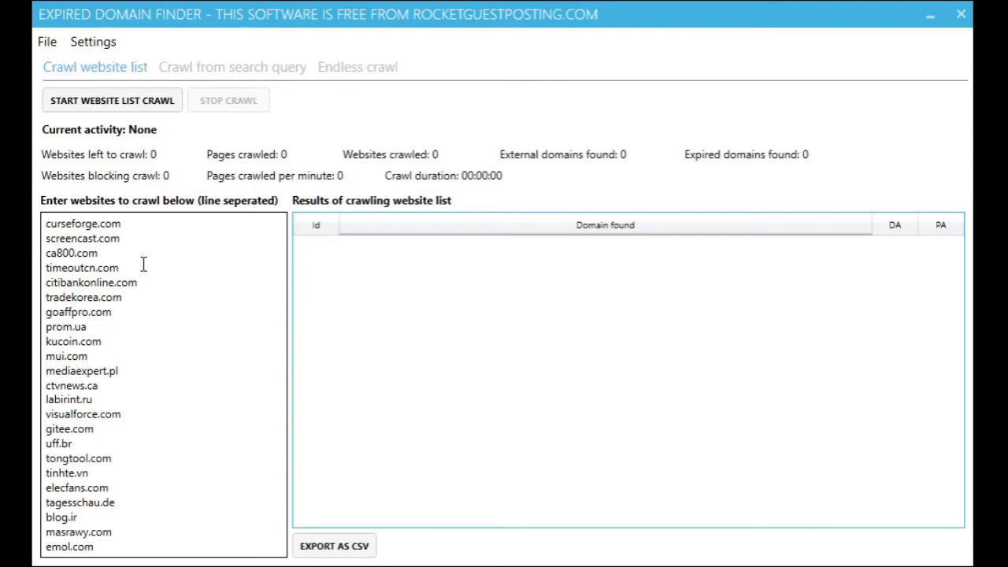
{"action": "left_click", "coordinate": [113, 100]}
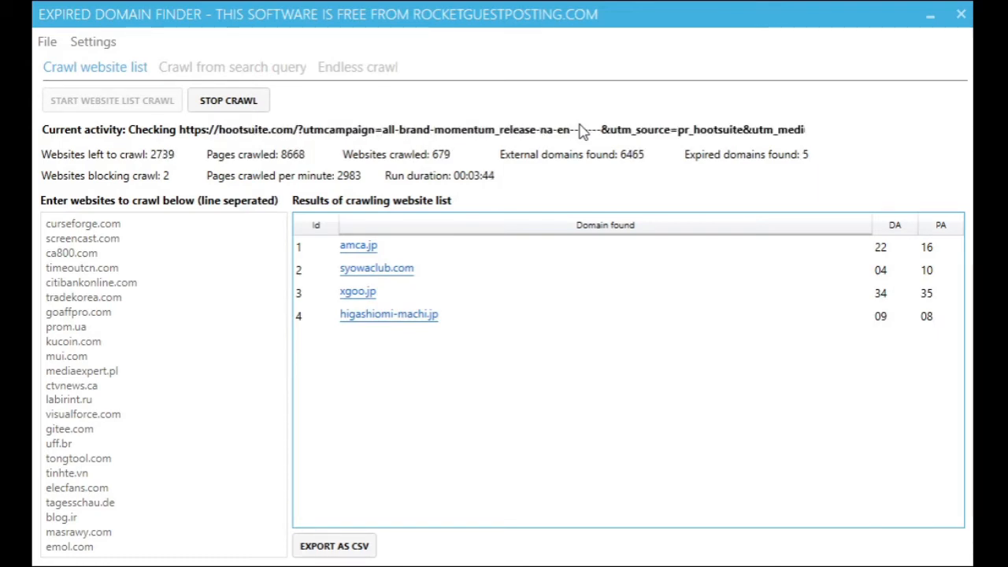
Switch to crawling from a search query and examine the League of Legends search terms
{"action": "left_click", "coordinate": [270, 69]}
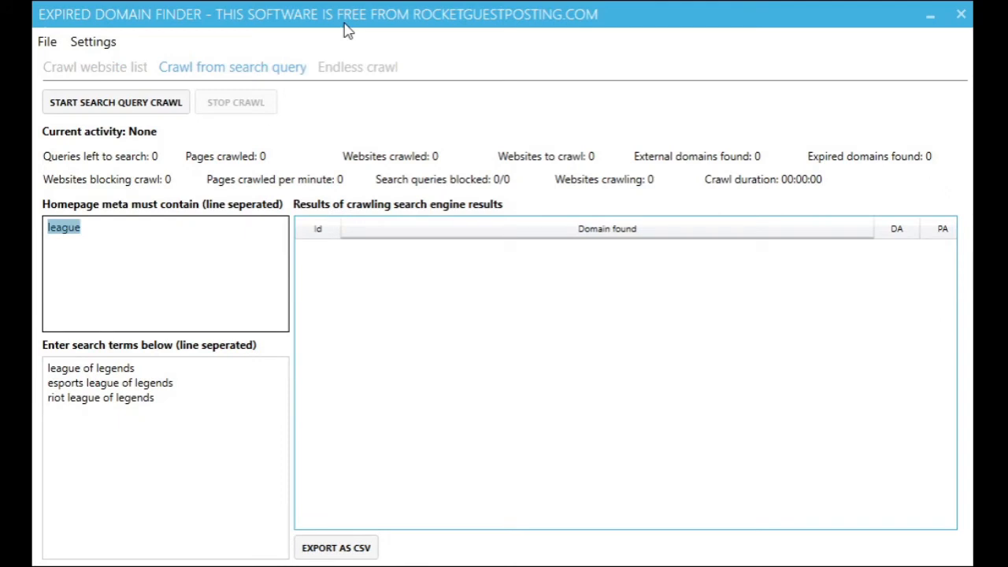
{"action": "left_click", "coordinate": [257, 260]}
{"action": "left_click", "coordinate": [204, 429]}
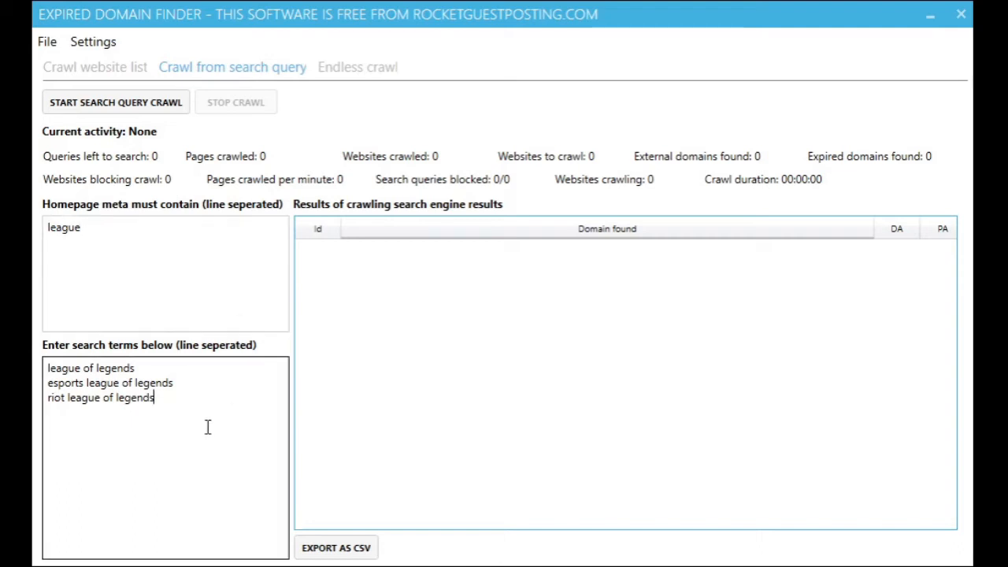
{"action": "left_click_drag", "start_coordinate": [166, 412], "coordinate": [47, 367]}
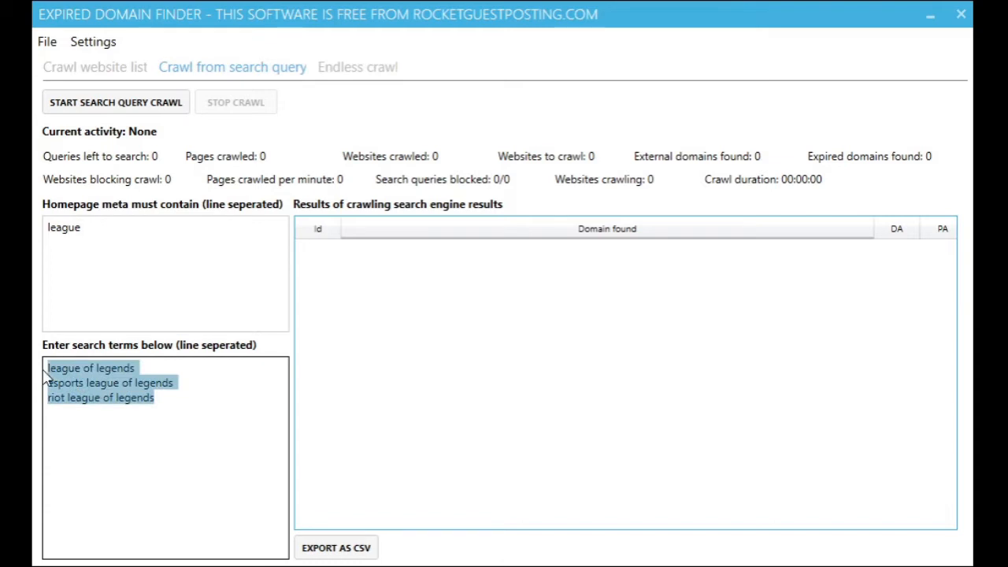
{"action": "left_click", "coordinate": [156, 423]}
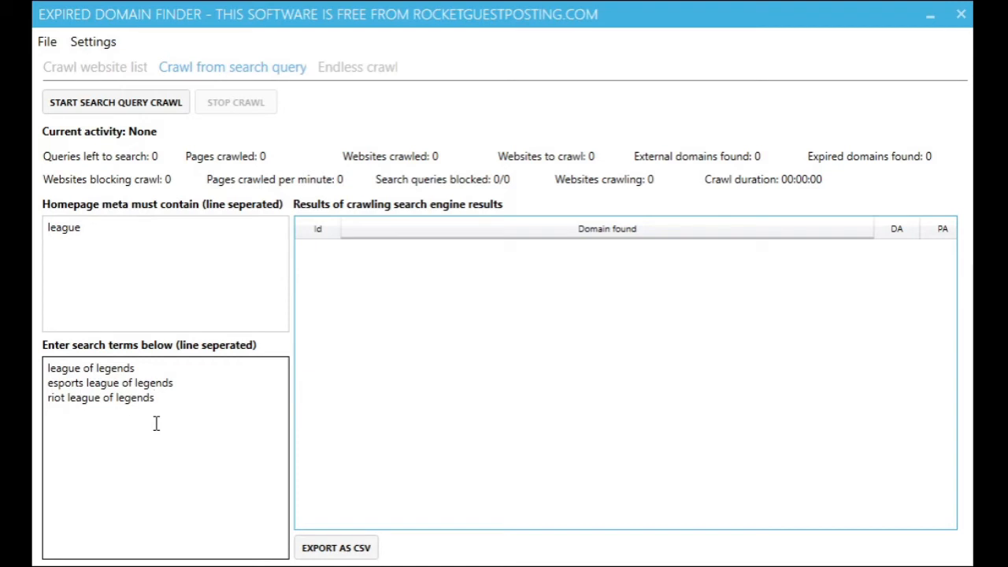
{"action": "left_click_drag", "start_coordinate": [144, 370], "coordinate": [40, 371]}
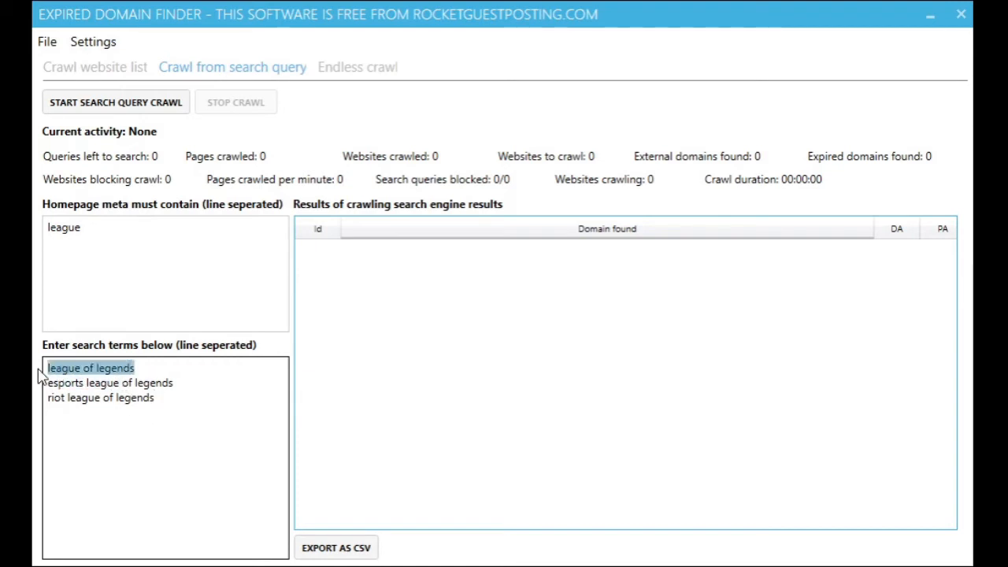
{"action": "left_click", "coordinate": [117, 370]}
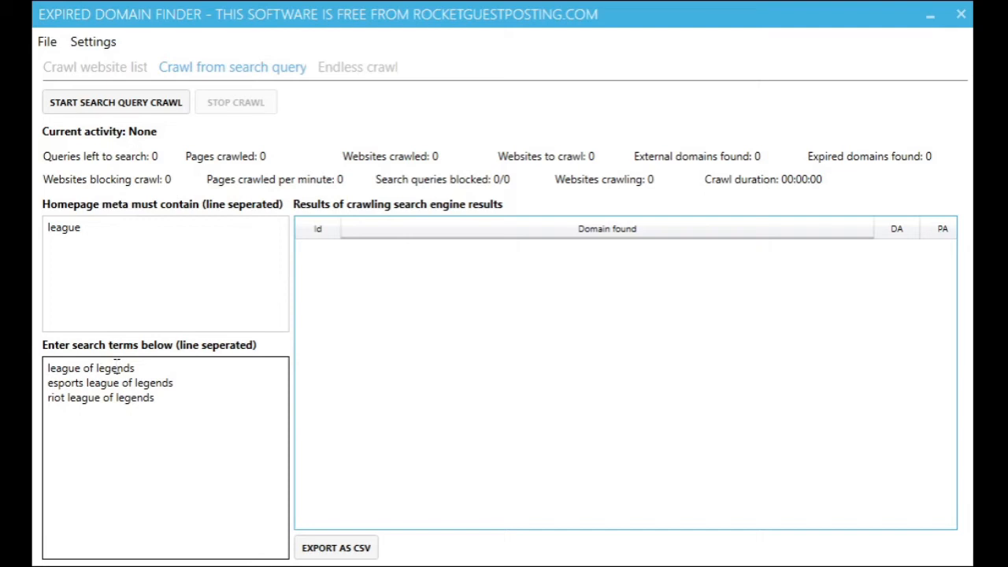
{"action": "key", "text": "ctrl+a"}
{"action": "left_click", "coordinate": [220, 386]}
Compare the homepage meta keyword "league" with the search terms used for the search query crawl
{"action": "left_click", "coordinate": [178, 232]}
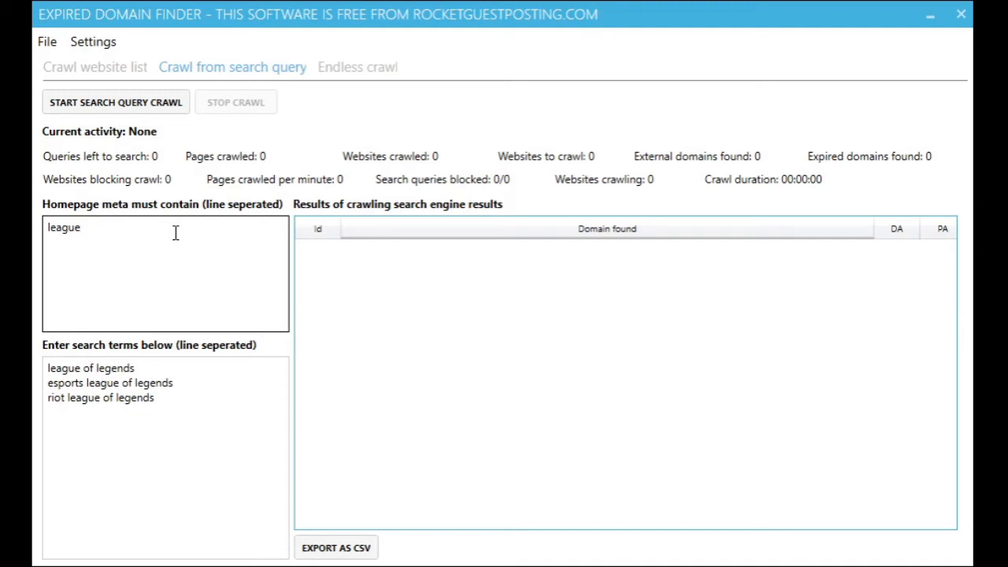
{"action": "double_click", "coordinate": [154, 383]}
{"action": "left_click", "coordinate": [142, 248]}
{"action": "left_click_drag", "start_coordinate": [108, 227], "coordinate": [47, 227]}
{"action": "left_click", "coordinate": [90, 237]}
{"action": "double_click", "coordinate": [143, 245]}
{"action": "left_click", "coordinate": [150, 276]}
{"action": "left_click", "coordinate": [135, 367]}
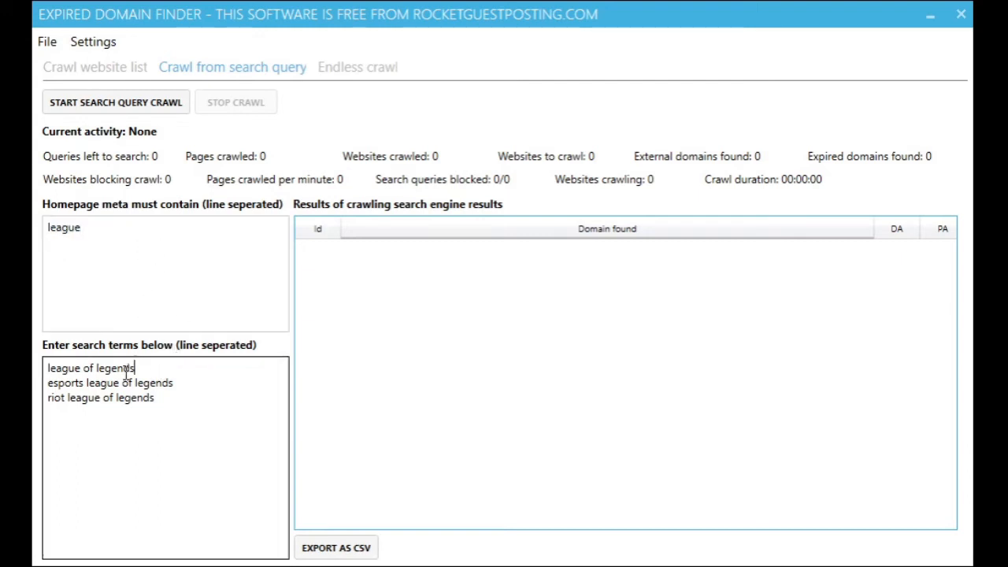
{"action": "left_click_drag", "start_coordinate": [136, 368], "coordinate": [47, 368]}
{"action": "left_click", "coordinate": [140, 248]}
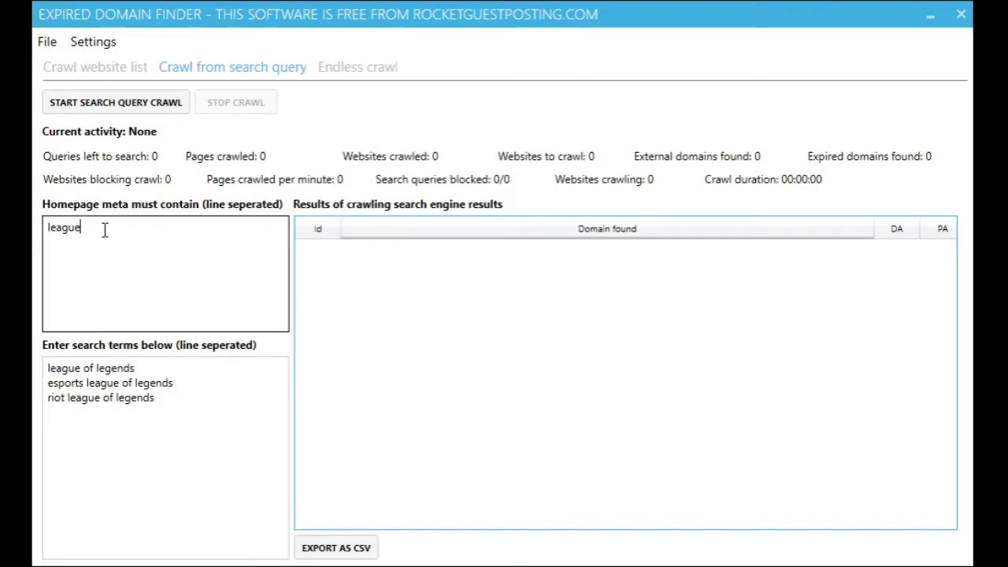
{"action": "left_click_drag", "start_coordinate": [103, 233], "coordinate": [40, 241]}
{"action": "left_click", "coordinate": [113, 234]}
{"action": "left_click_drag", "start_coordinate": [170, 400], "coordinate": [45, 365]}
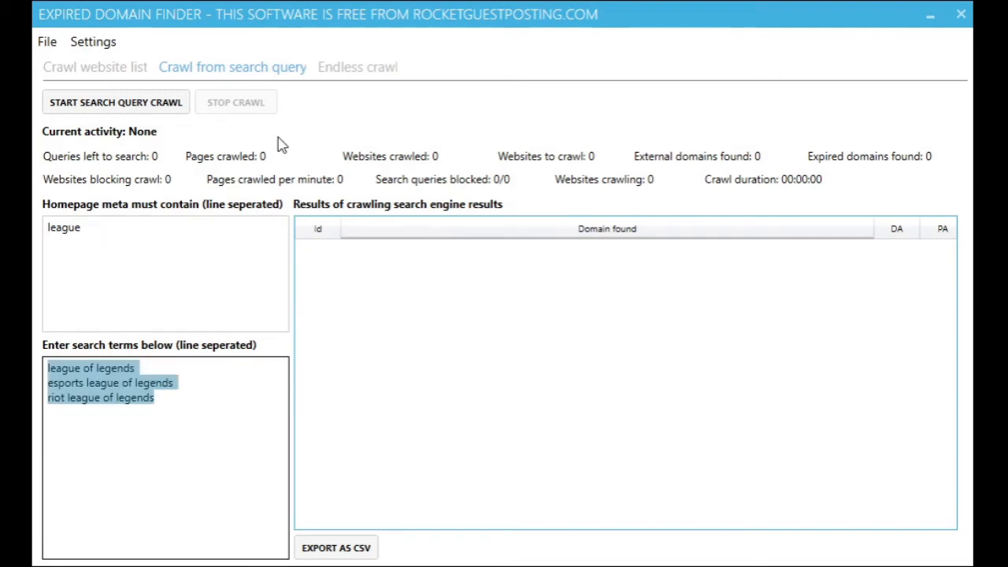
{"action": "left_click", "coordinate": [126, 244]}
{"action": "left_click", "coordinate": [194, 425]}
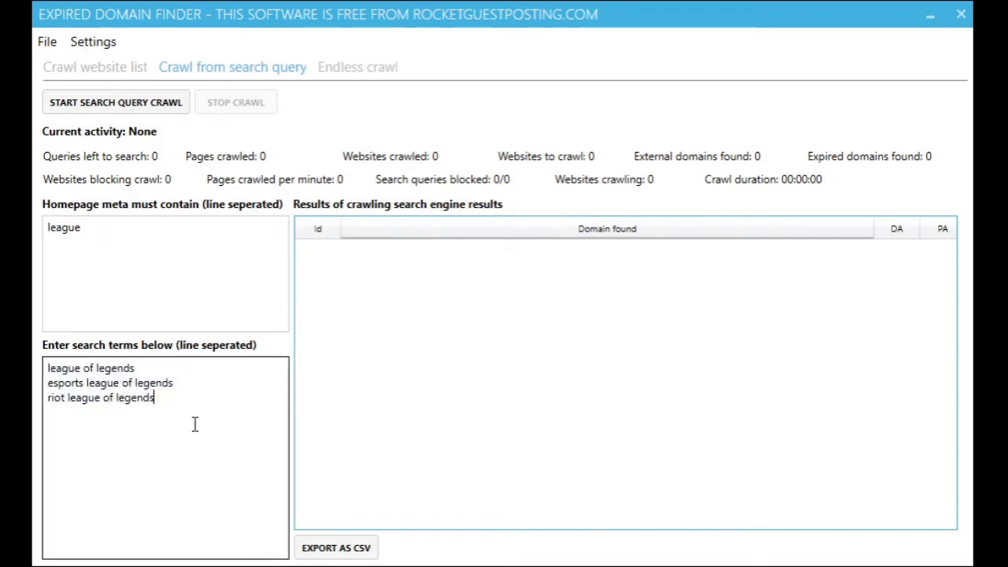
Start the search query crawl and check the found domains riftwalk.gg, eastsisegames.com and eliot.nyc
{"action": "left_click", "coordinate": [118, 103]}
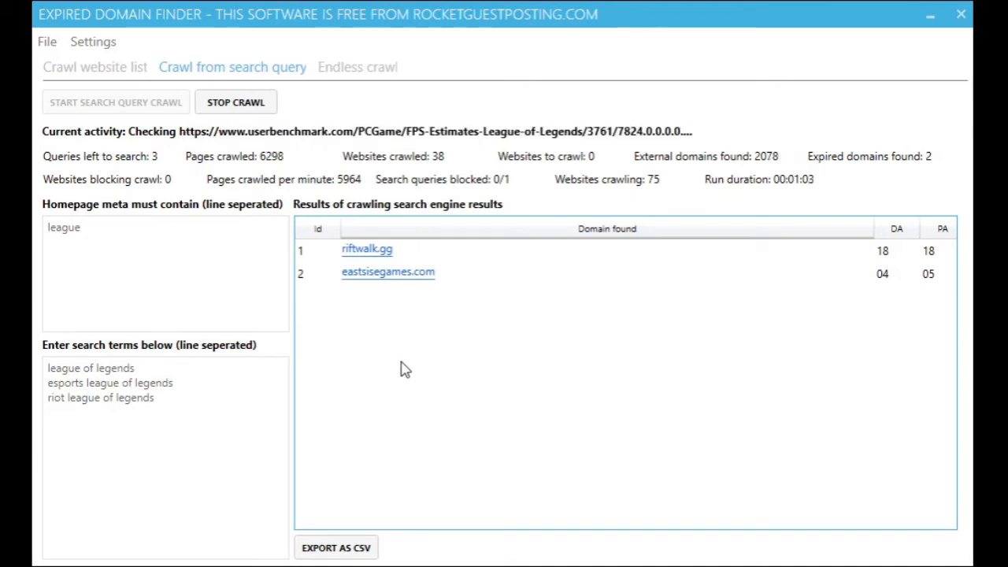
{"action": "left_click", "coordinate": [370, 254]}
{"action": "left_click", "coordinate": [393, 276]}
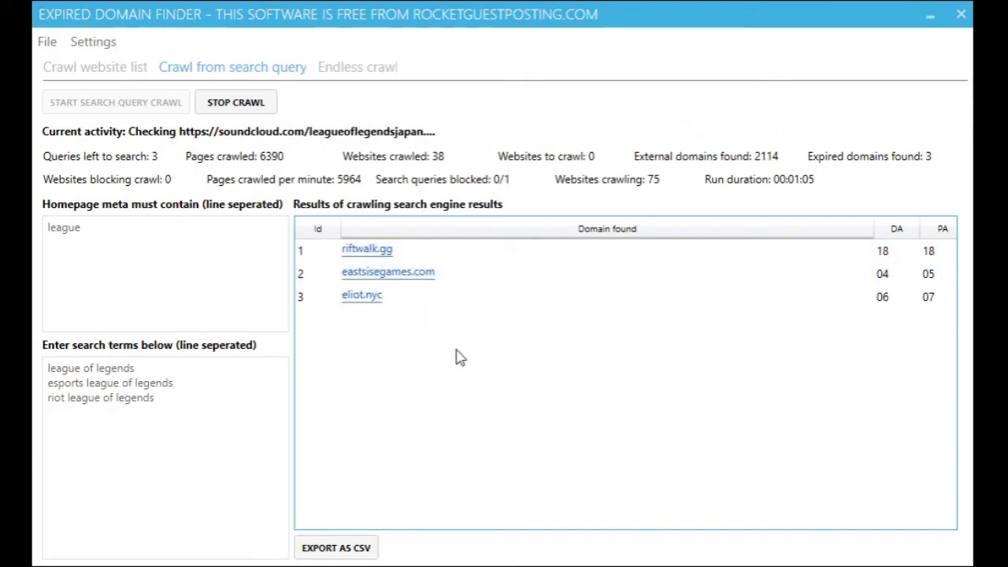
{"action": "left_click", "coordinate": [390, 304]}
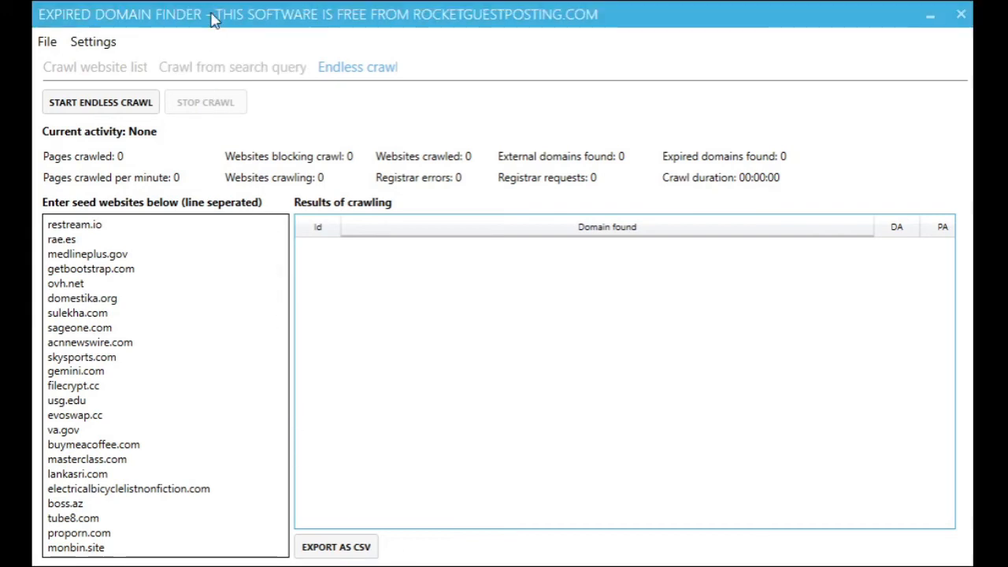
Look through the bulk list of seed websites entered for the endless crawl, beginning with restream.io, rae.es and medlineplus.gov
{"action": "key", "text": "ctrl+a"}
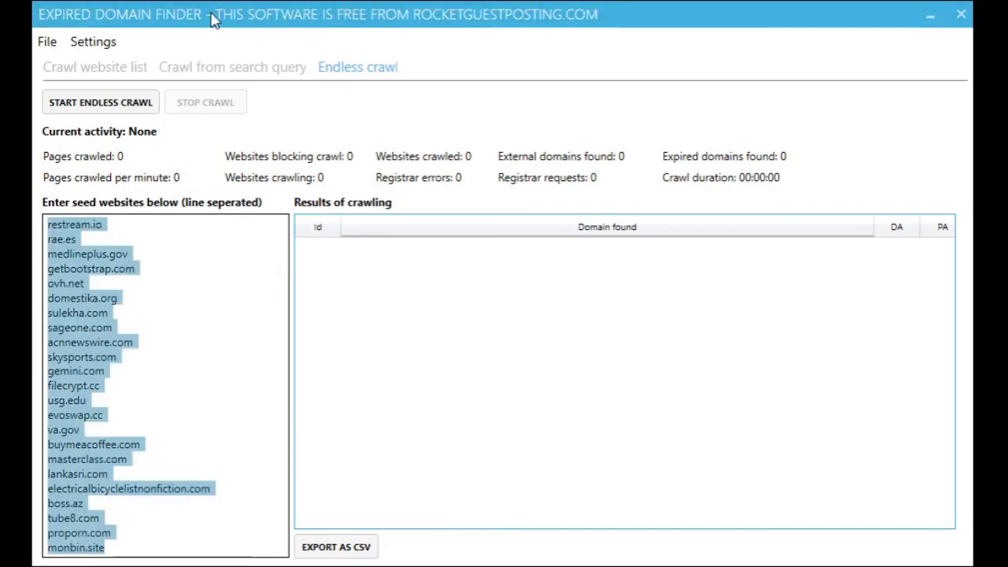
{"action": "left_click", "coordinate": [186, 290]}
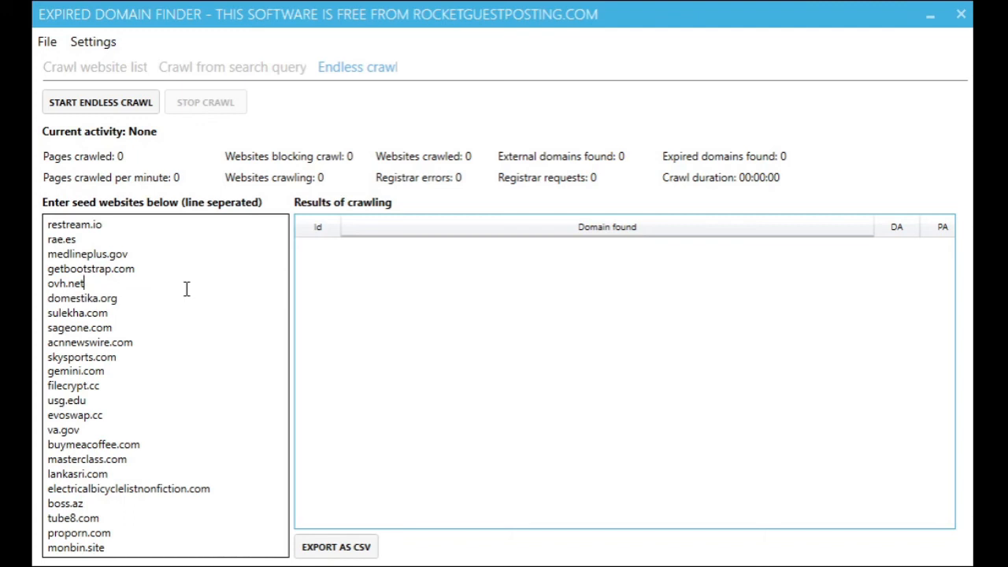
{"action": "key", "text": "ctrl+a"}
{"action": "left_click", "coordinate": [168, 295]}
{"action": "scroll", "coordinate": [158, 393], "scroll_direction": "up", "scroll_amount": 12}
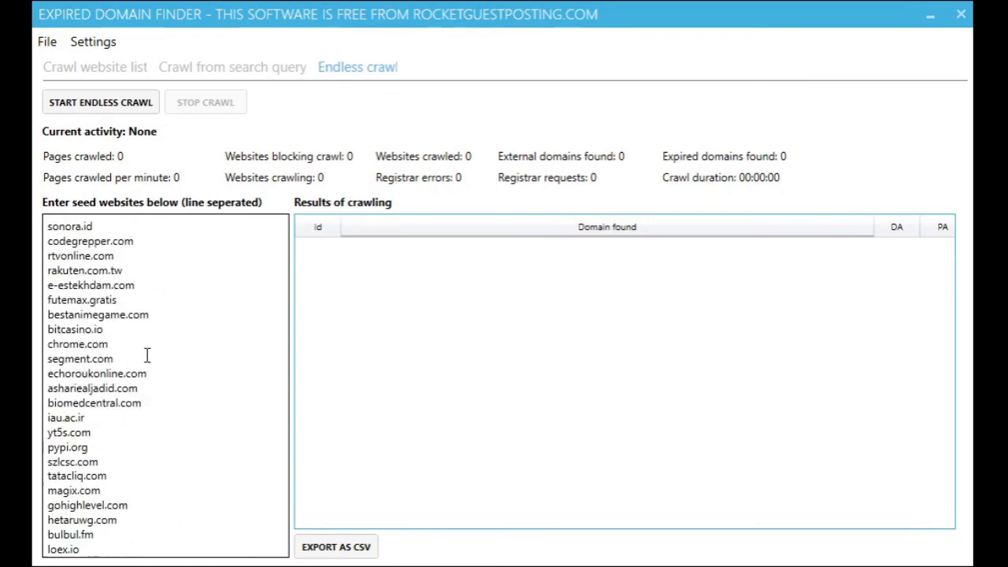
{"action": "scroll", "coordinate": [146, 355], "scroll_direction": "up", "scroll_amount": 20}
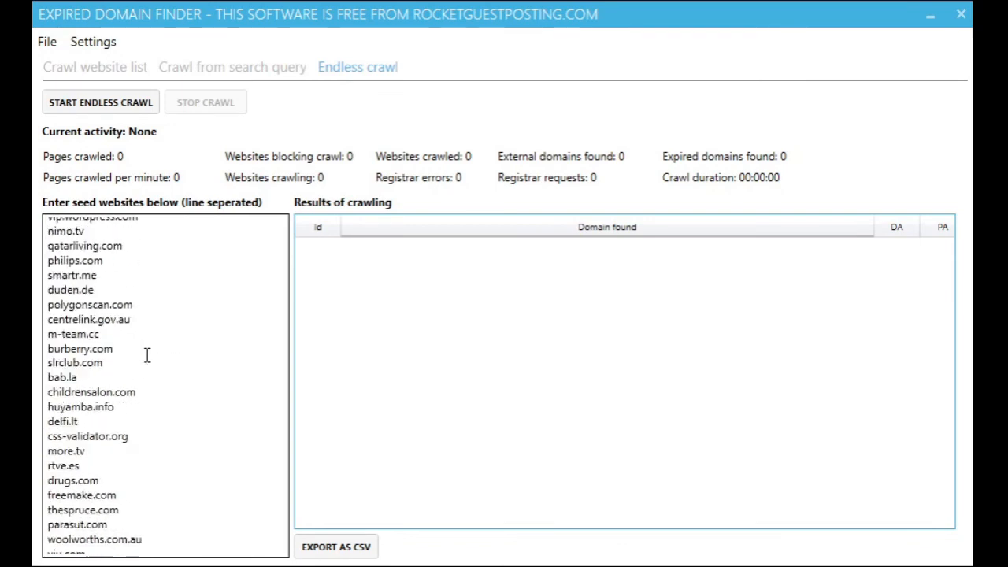
{"action": "scroll", "coordinate": [146, 355], "scroll_direction": "up", "scroll_amount": 20}
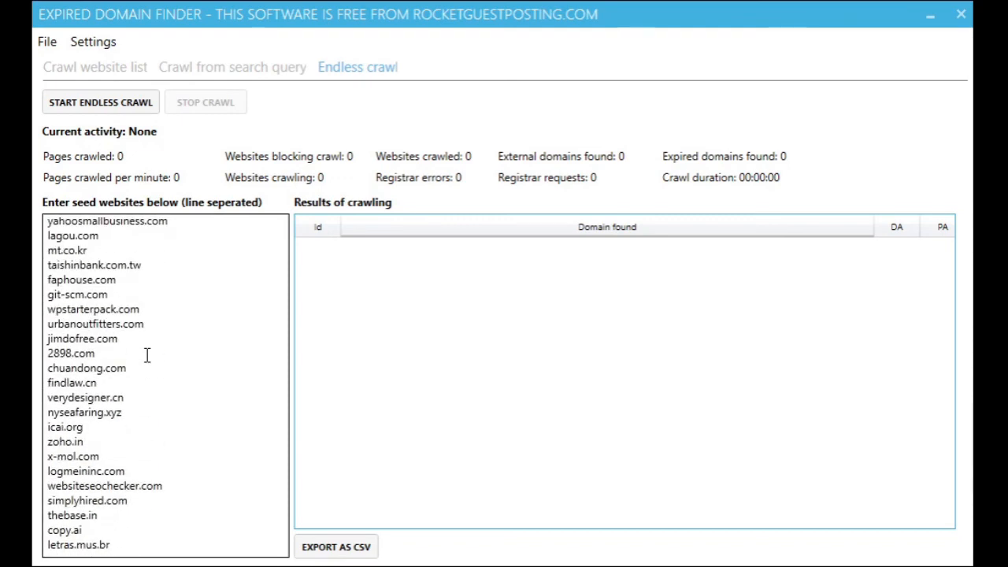
{"action": "scroll", "coordinate": [147, 355], "scroll_direction": "up", "scroll_amount": 20}
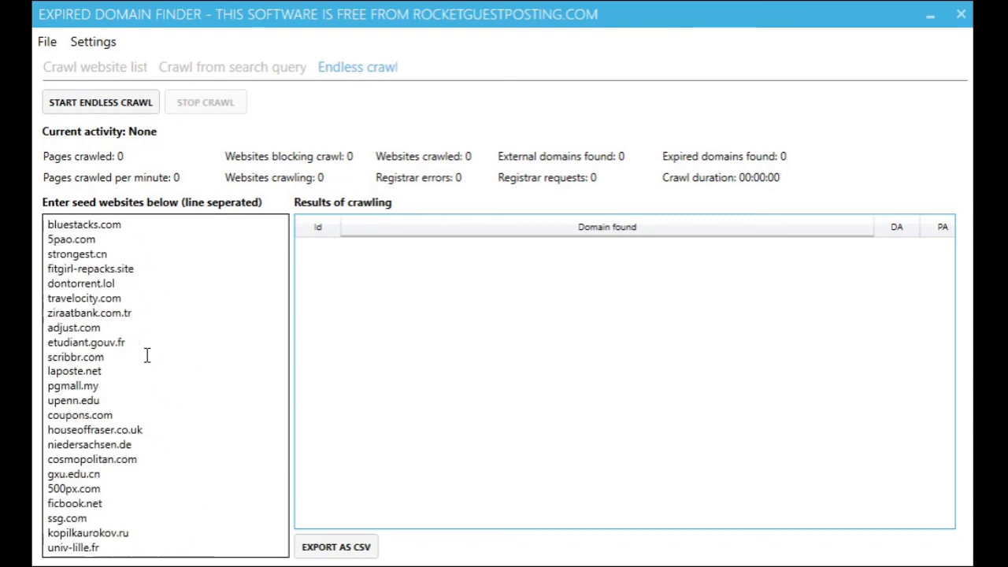
{"action": "scroll", "coordinate": [147, 355], "scroll_direction": "up", "scroll_amount": 15}
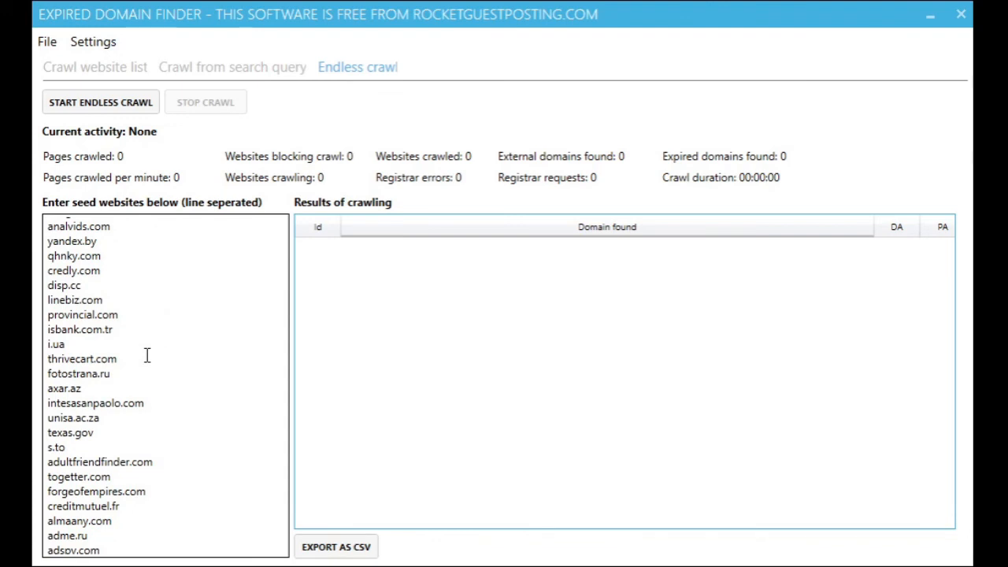
Start the endless crawl using the full list of seed websites
{"action": "key", "text": "ctrl+a"}
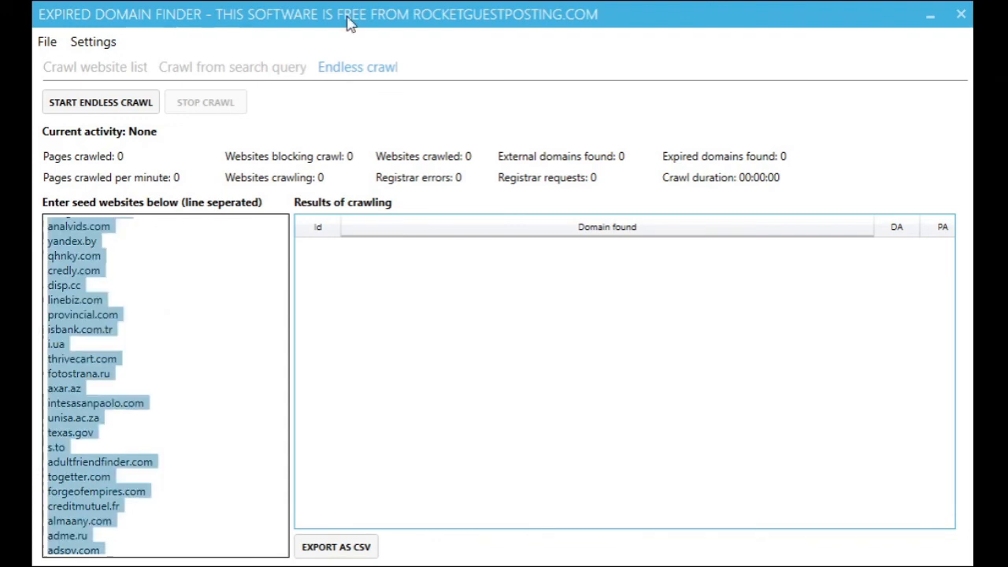
{"action": "left_click", "coordinate": [178, 256]}
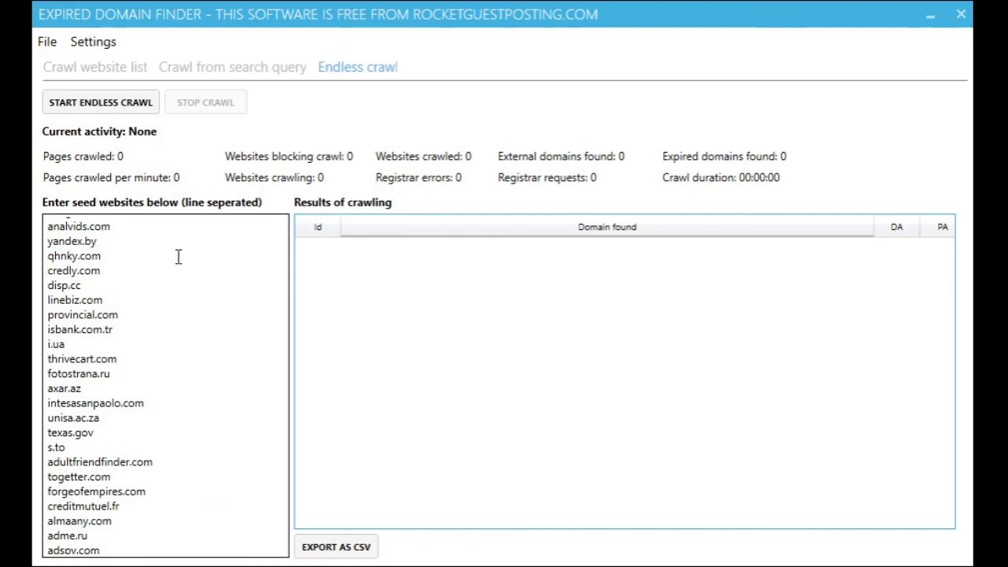
{"action": "left_click", "coordinate": [110, 103]}
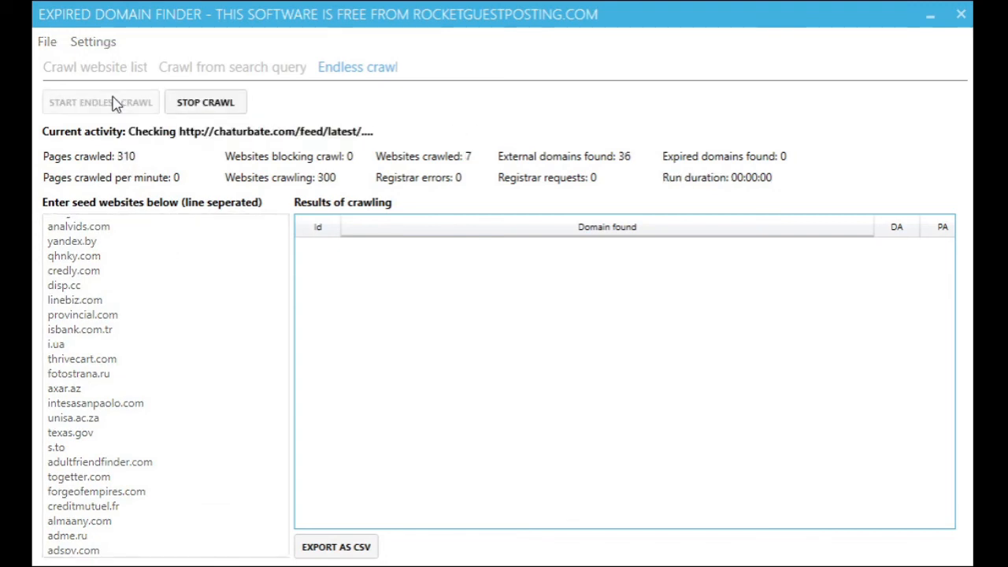